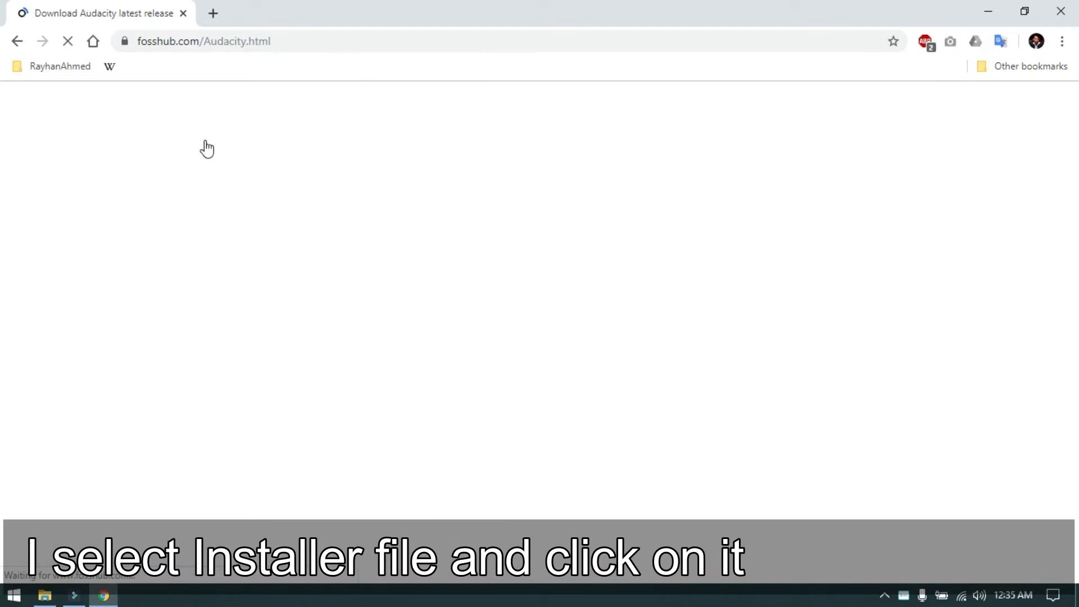
Step: Download the Audacity Windows Installer, version 2.3.3, from the FossHub page and save it to the Desktop as audacity-win-2.3.3
scroll(3, 149, "down", 2)
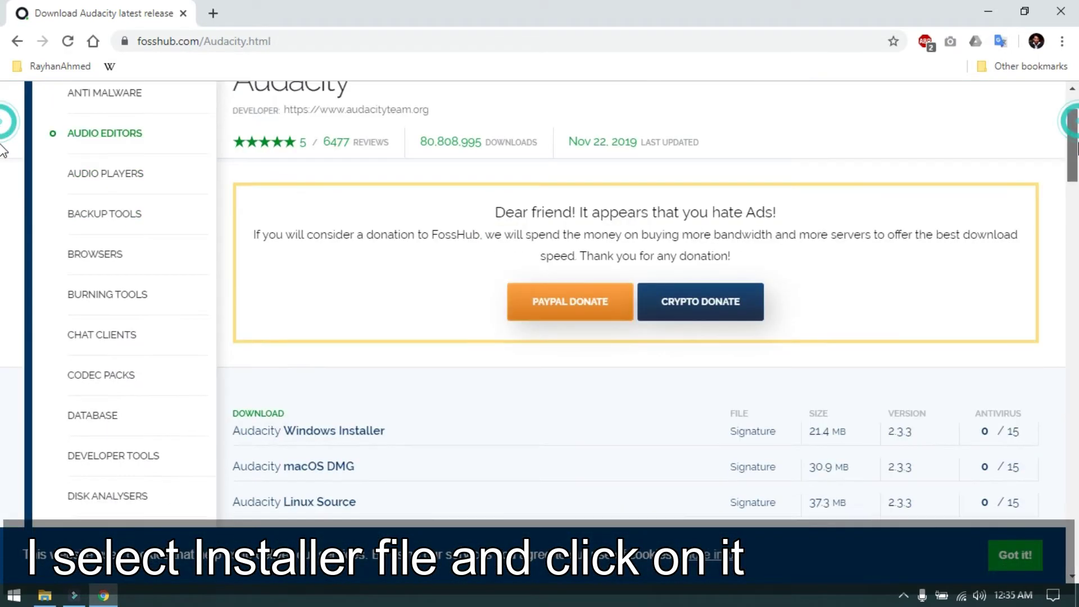
scroll(3, 149, "down", 5)
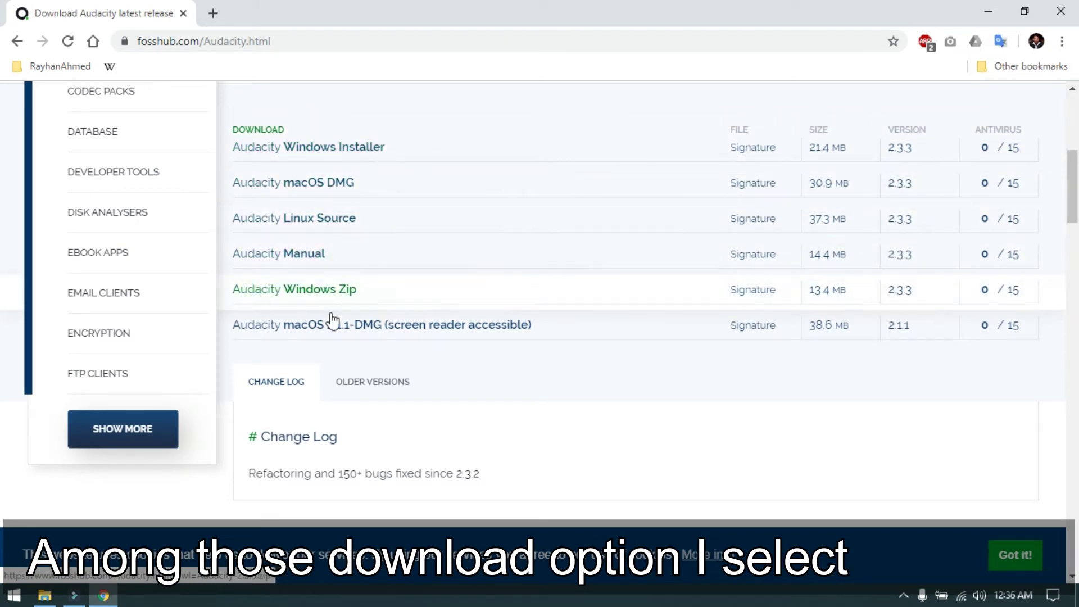
left_click(320, 145)
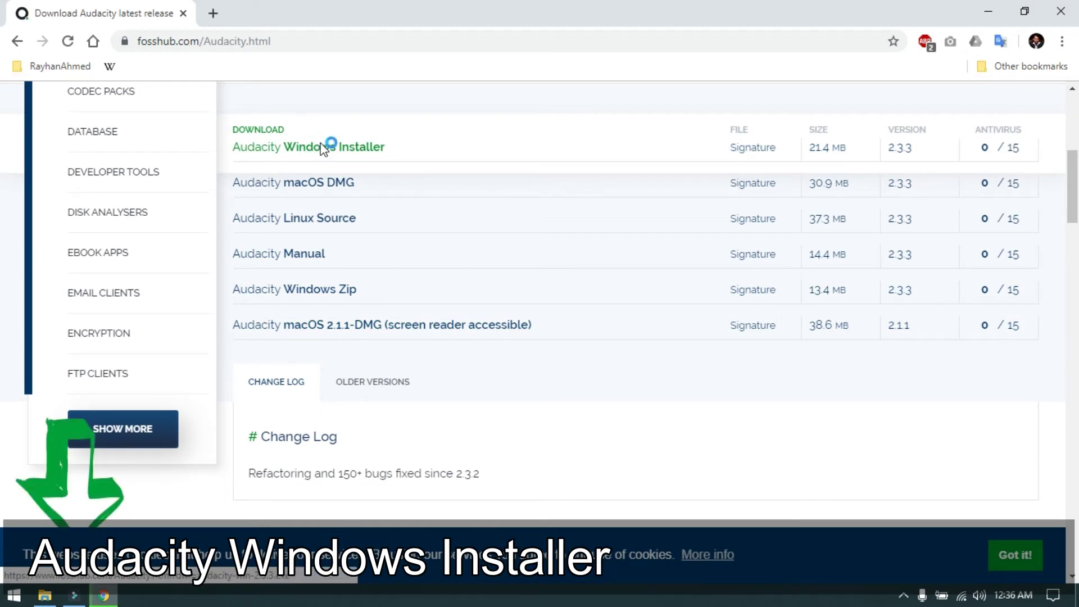
left_click(115, 139)
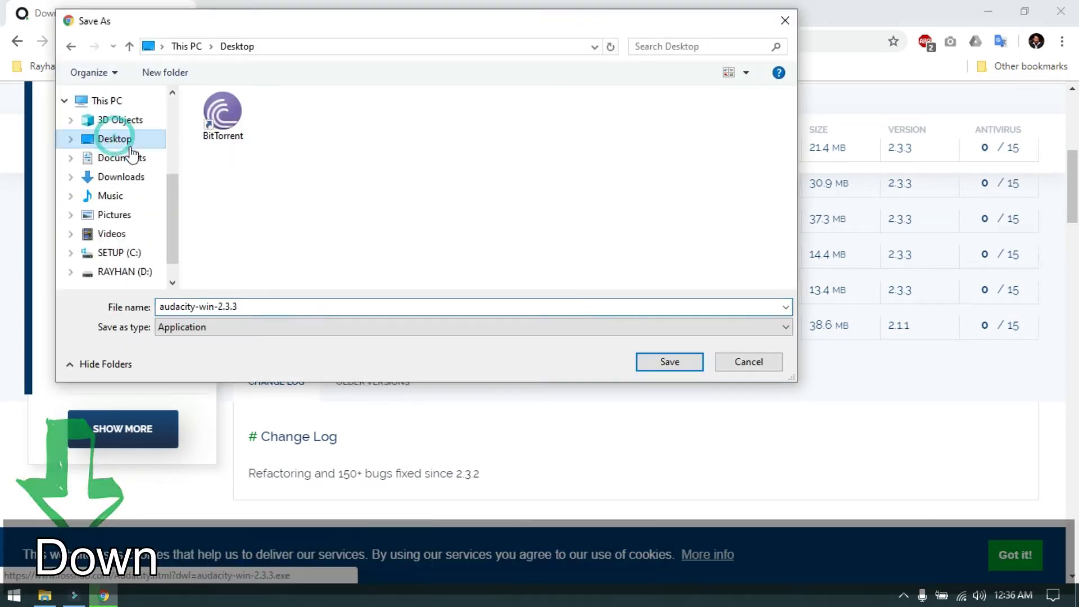
left_click(657, 362)
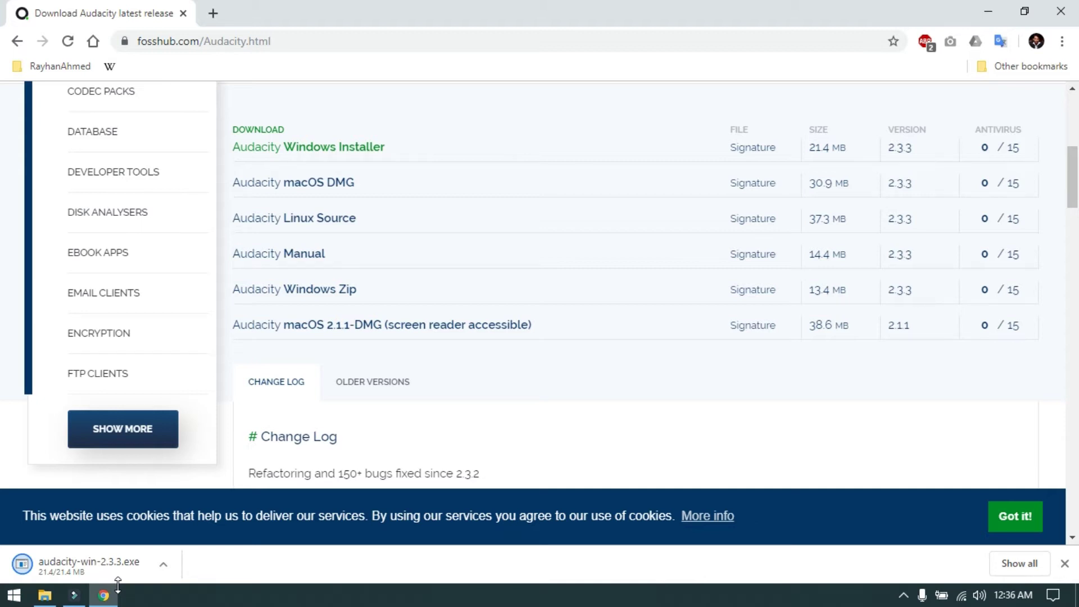
Step: Minimise the browser, refresh the desktop and open the downloaded audacity-win-2.3.3 installer
left_click(988, 5)
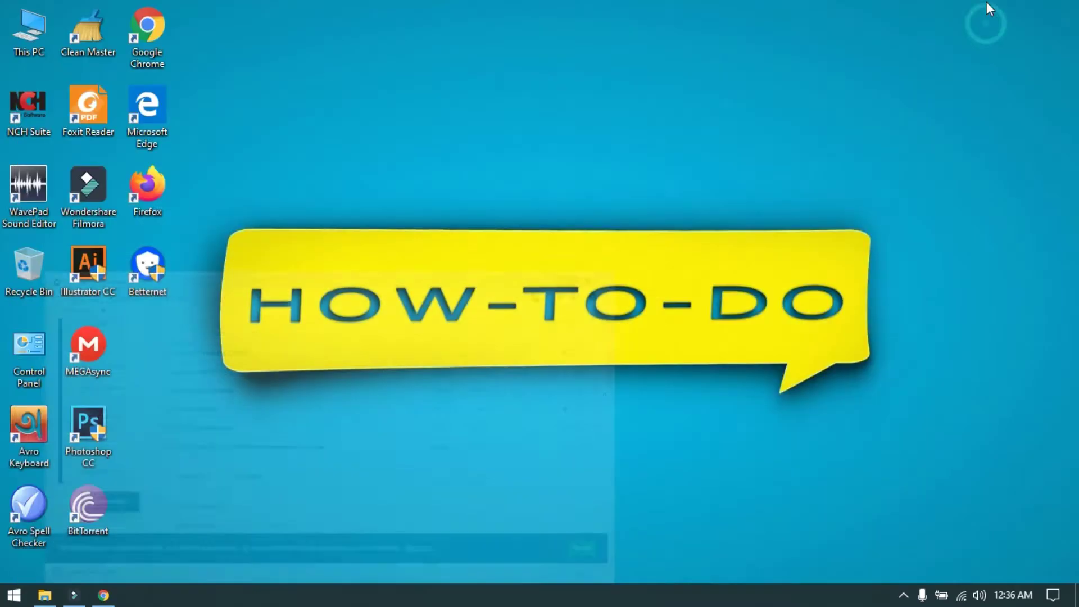
right_click(276, 222)
left_click(300, 263)
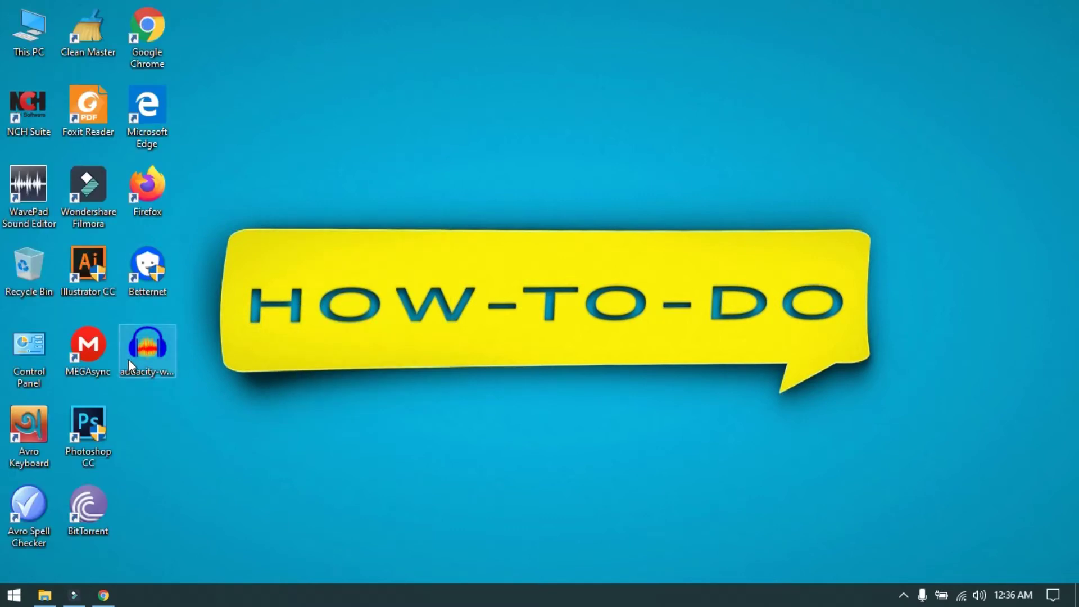
right_click(156, 346)
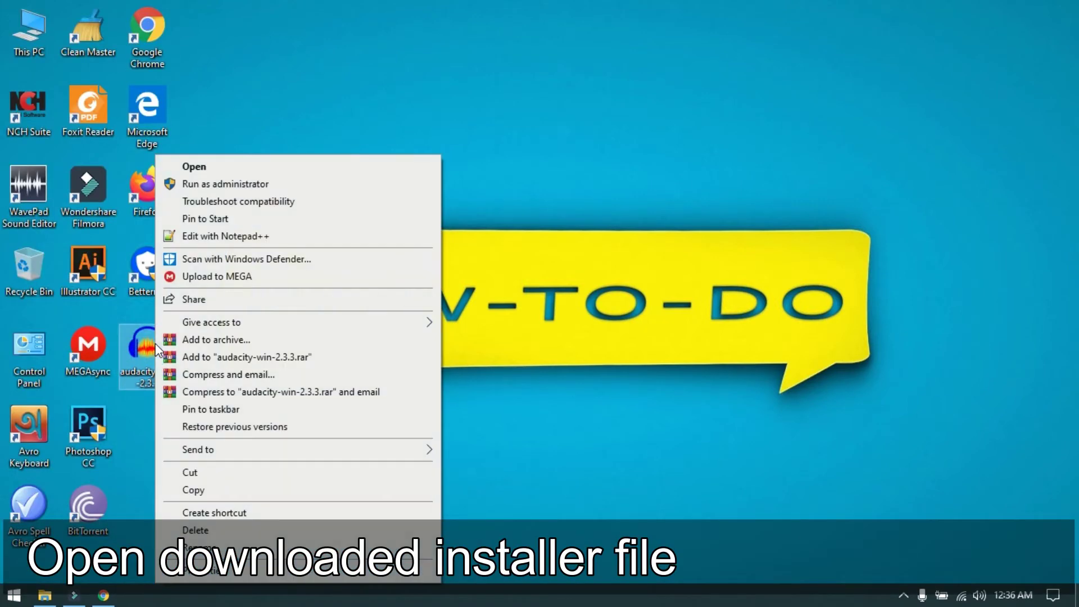
left_click(208, 167)
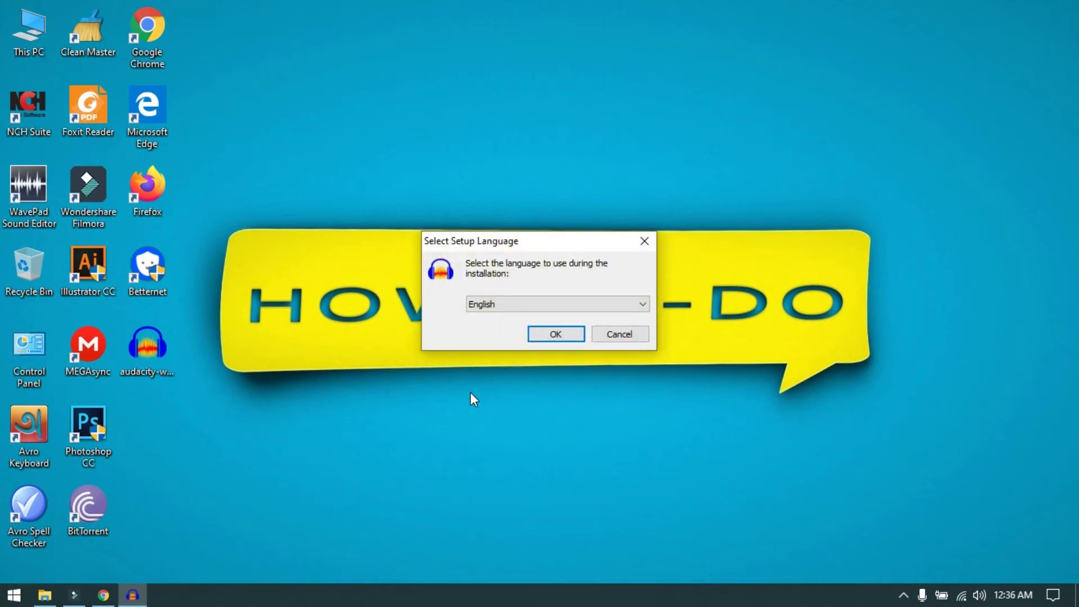
Step: Install Audacity in English with the default options and a desktop shortcut, and finish the setup with Launch Audacity enabled
left_click(543, 337)
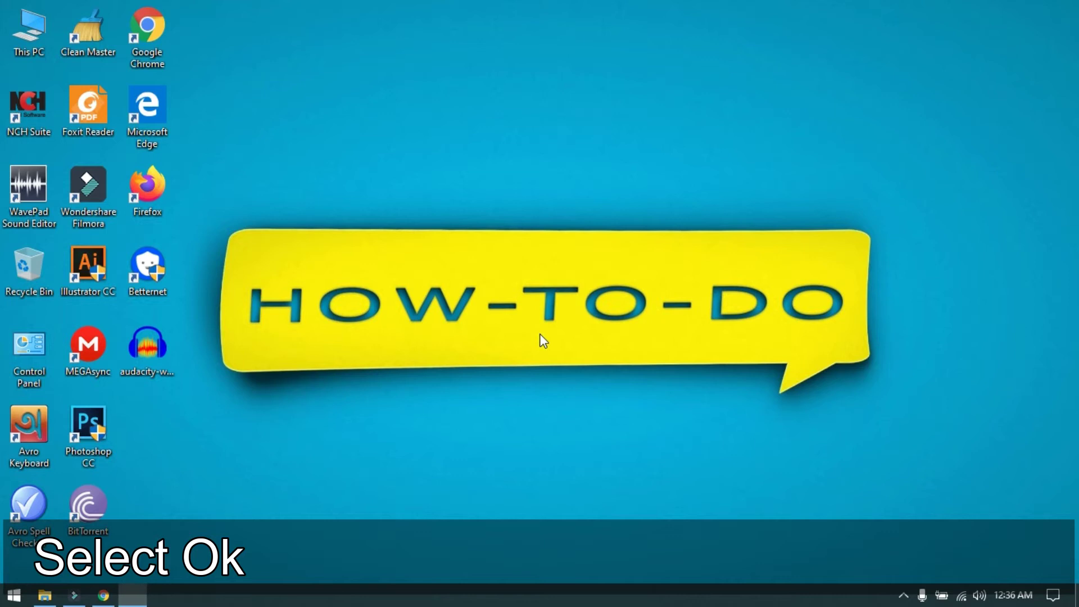
left_click(619, 424)
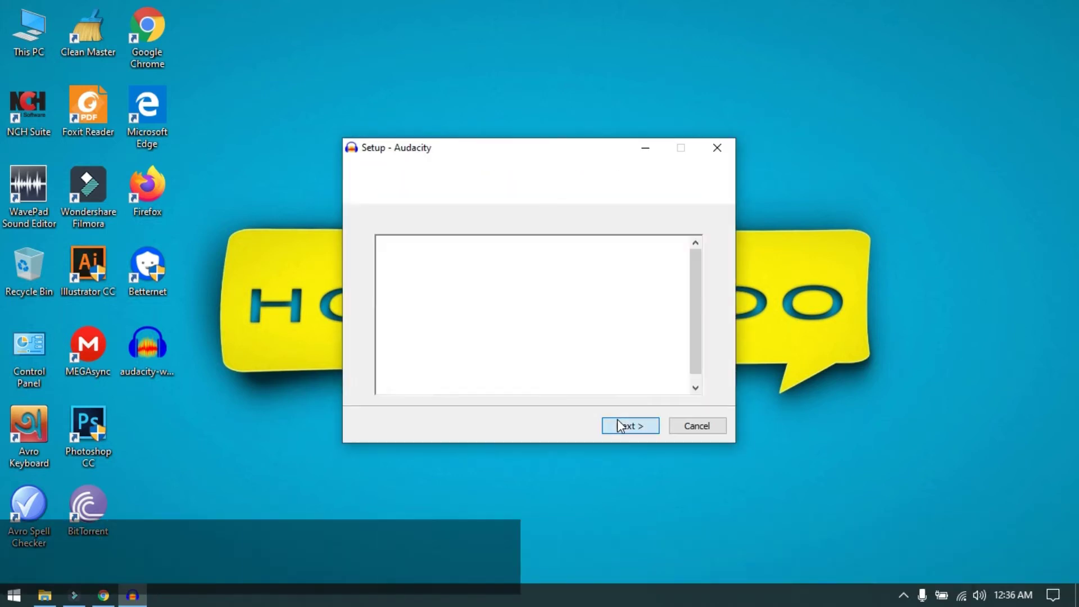
left_click(618, 426)
left_click(620, 427)
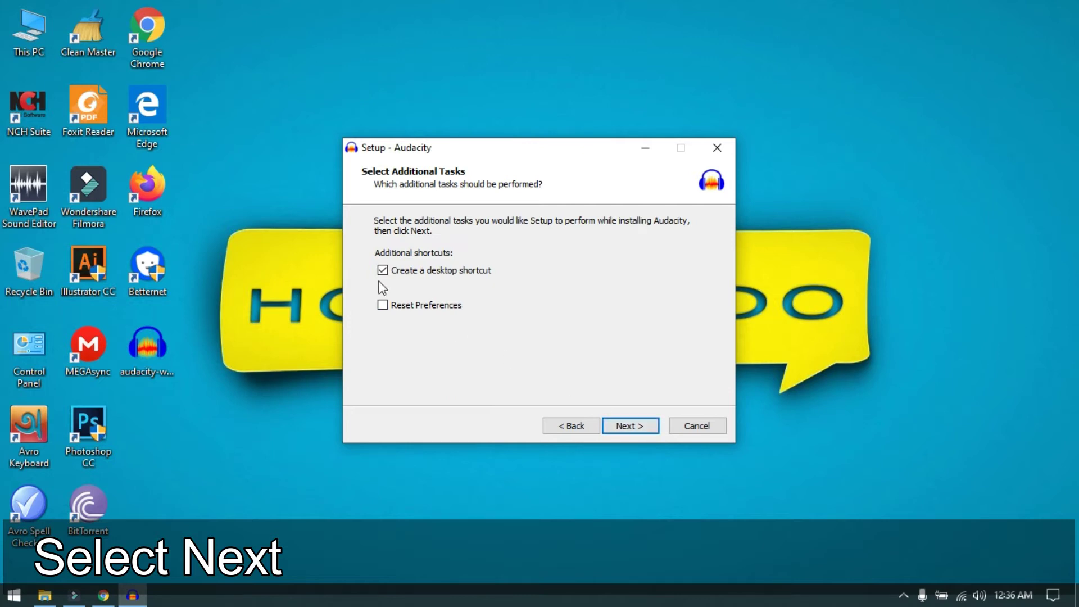
left_click(635, 426)
left_click(636, 425)
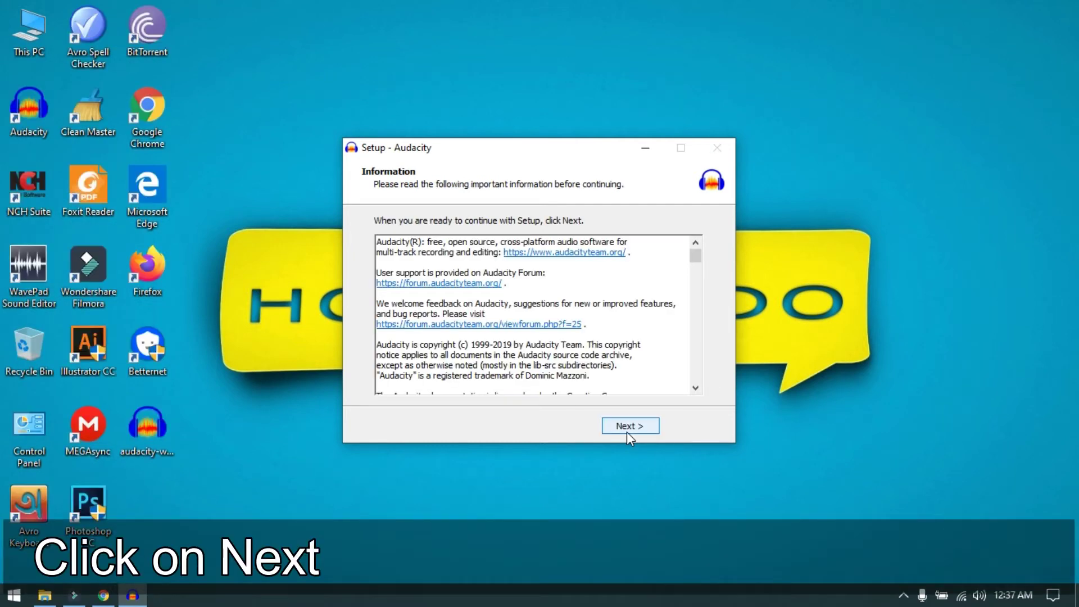
left_click(626, 428)
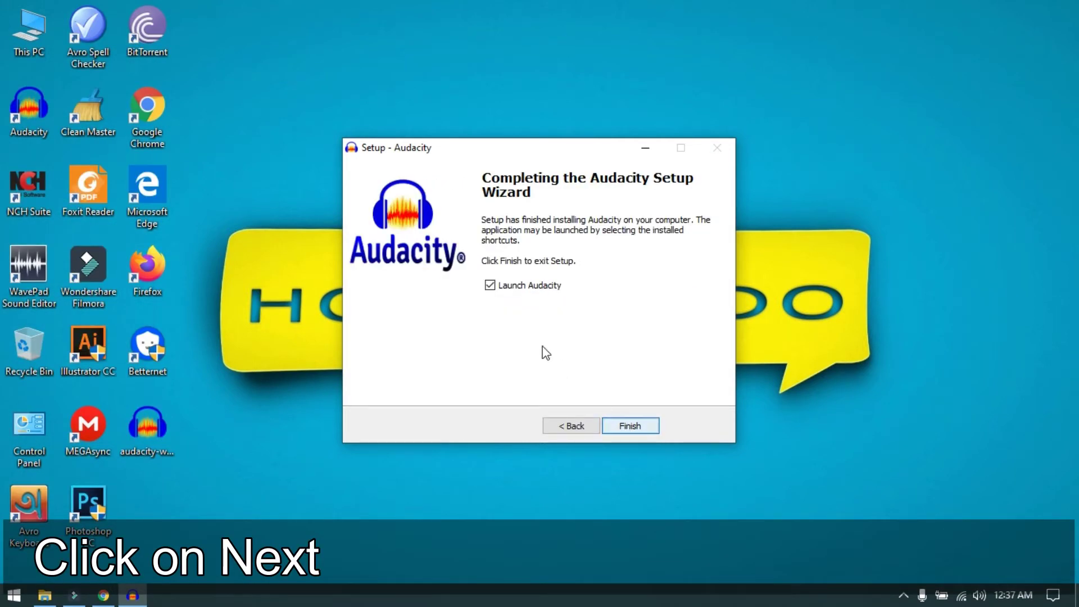
left_click(625, 426)
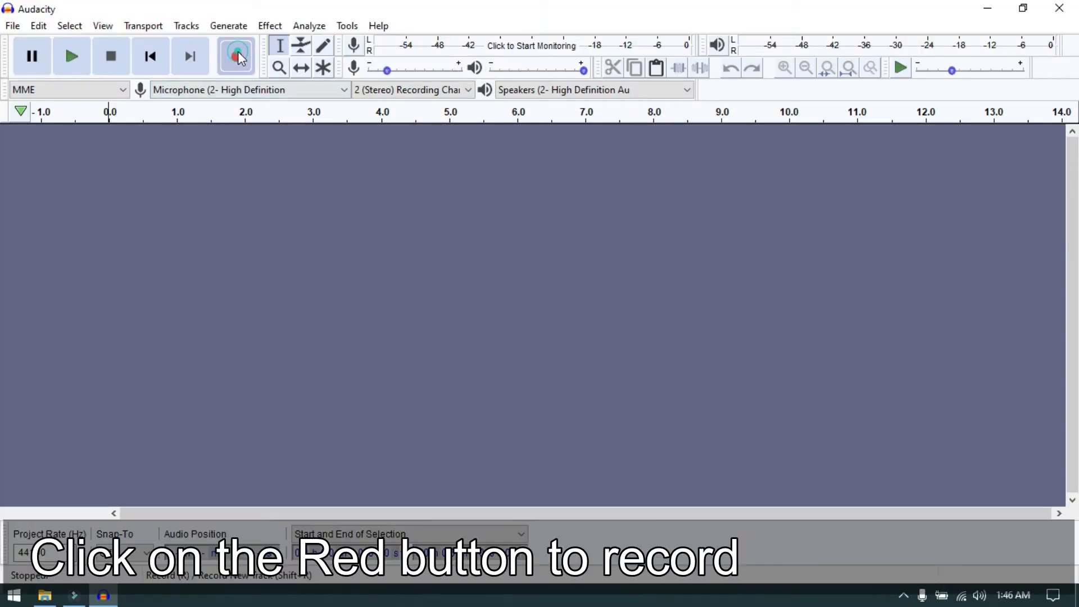
Step: Record about 22 seconds of voice from the microphone onto a new stereo track and stop the recording
left_click(236, 57)
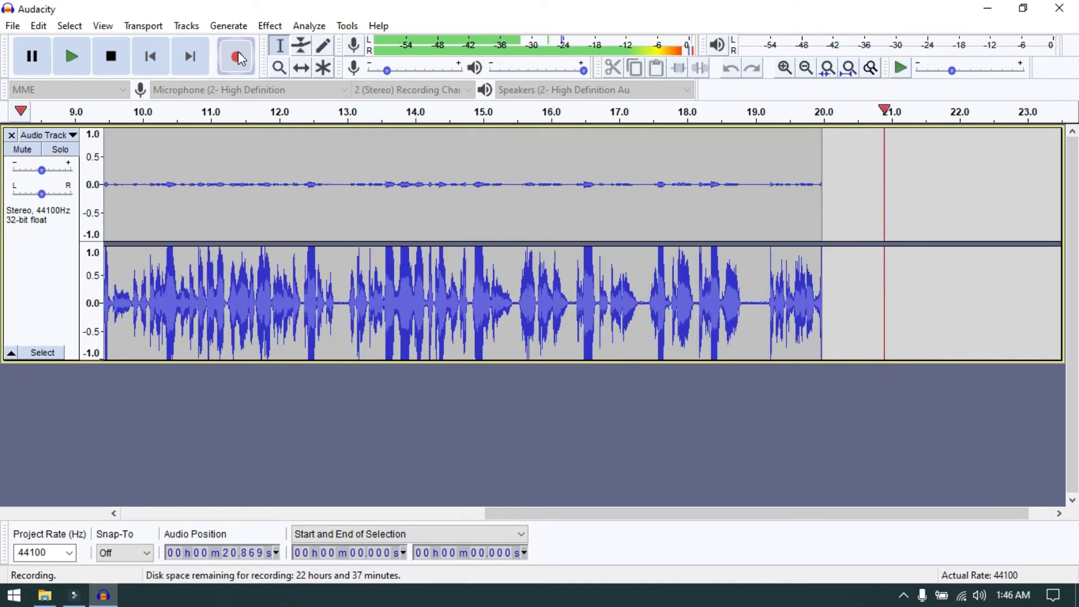
key("space")
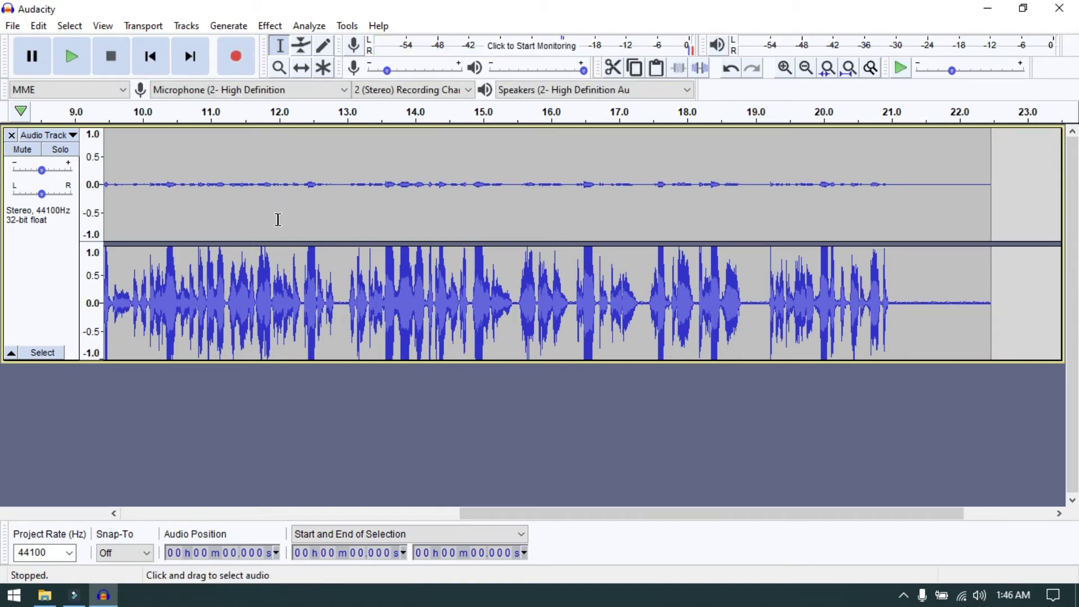
Step: Capture a noise profile from the whole recording and apply Noise Reduction to it with the default settings
key("ctrl+a")
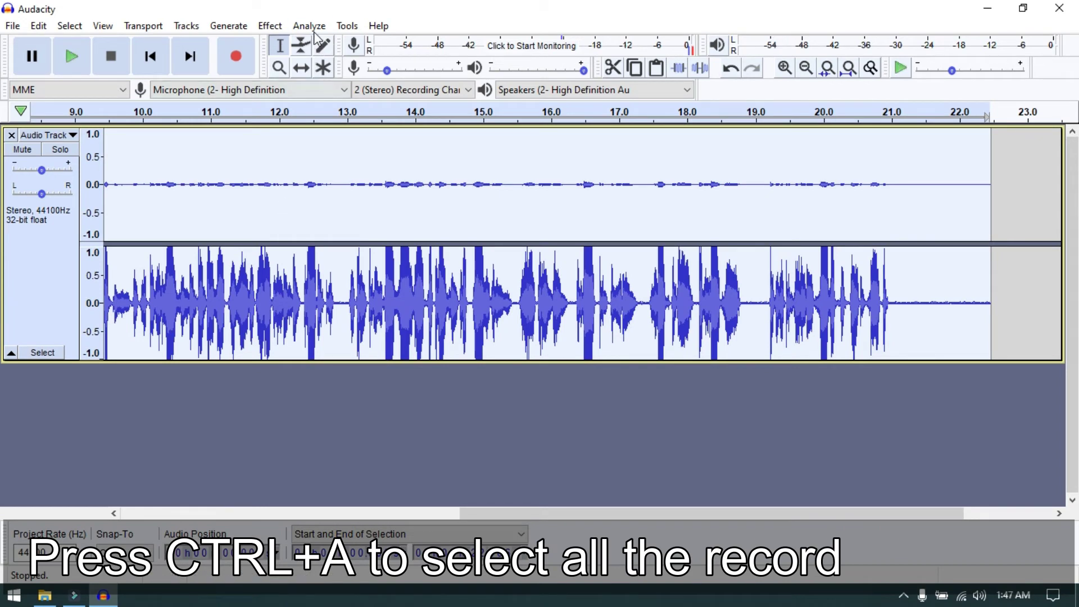
left_click(269, 26)
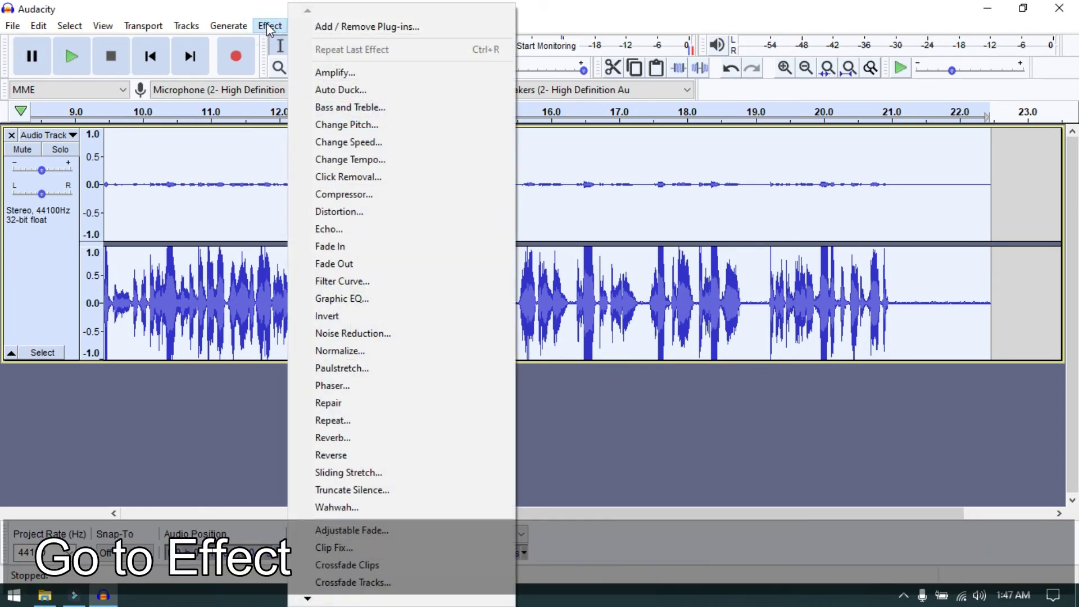
left_click(330, 334)
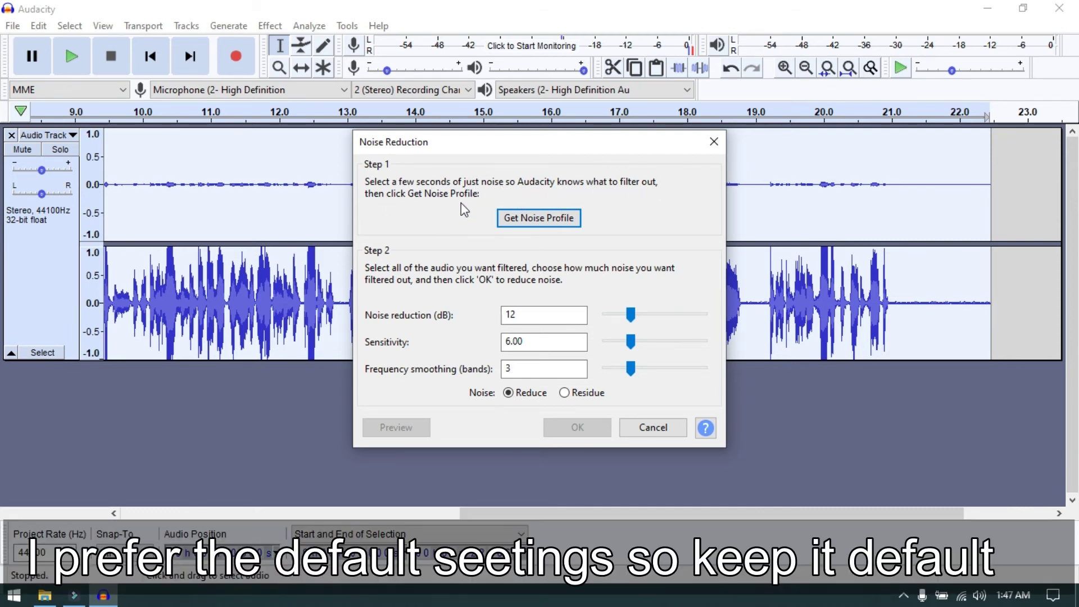
left_click(520, 219)
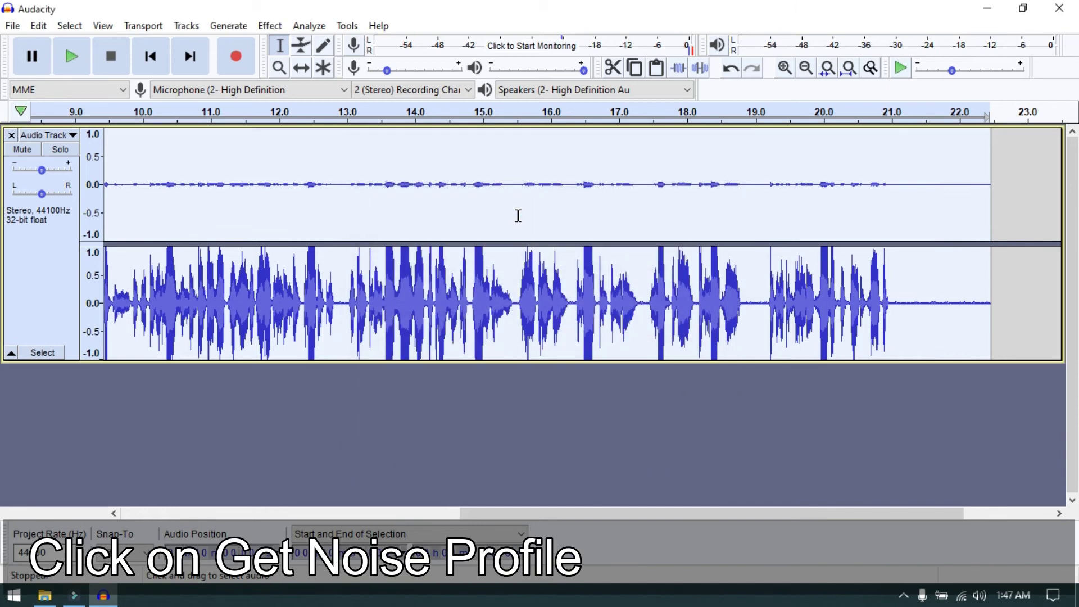
left_click(269, 25)
left_click(317, 49)
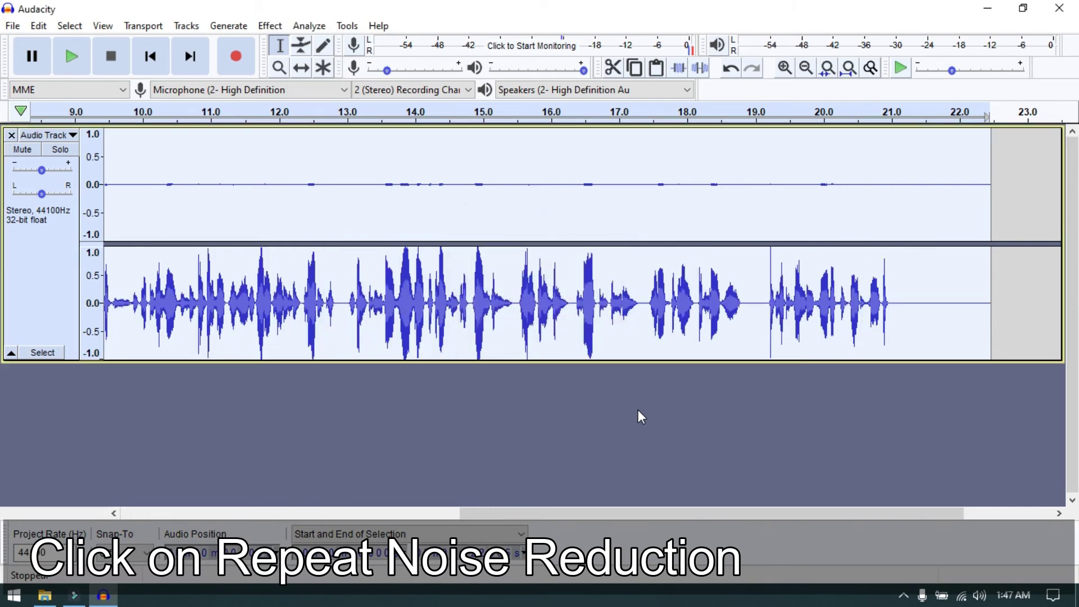
Step: Play back the noise-reduced recording from the beginning to check how the voice sounds, and stop the playback
key("space")
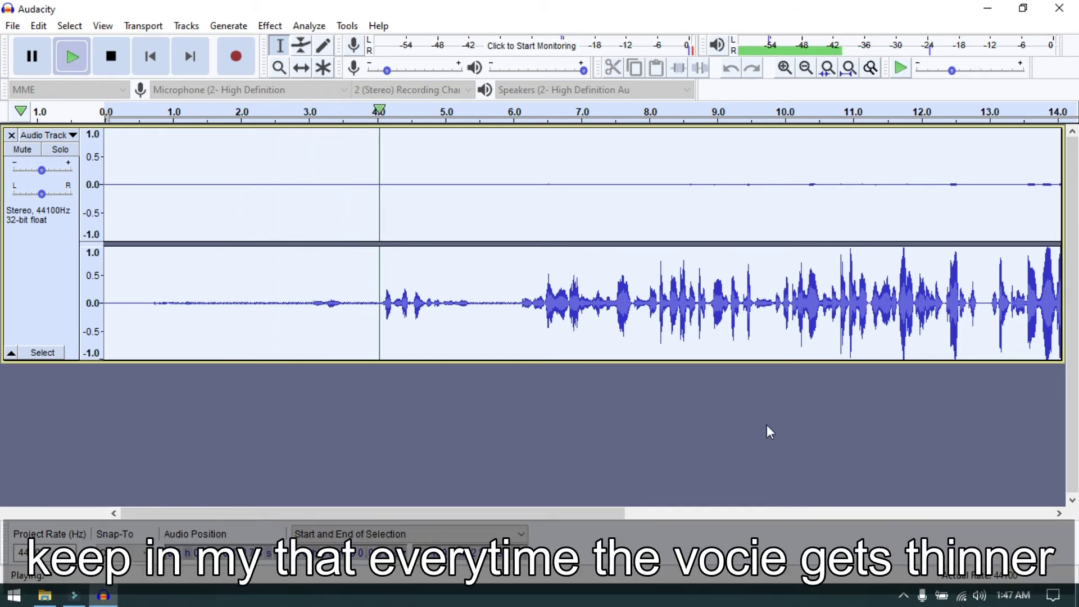
left_click(979, 597)
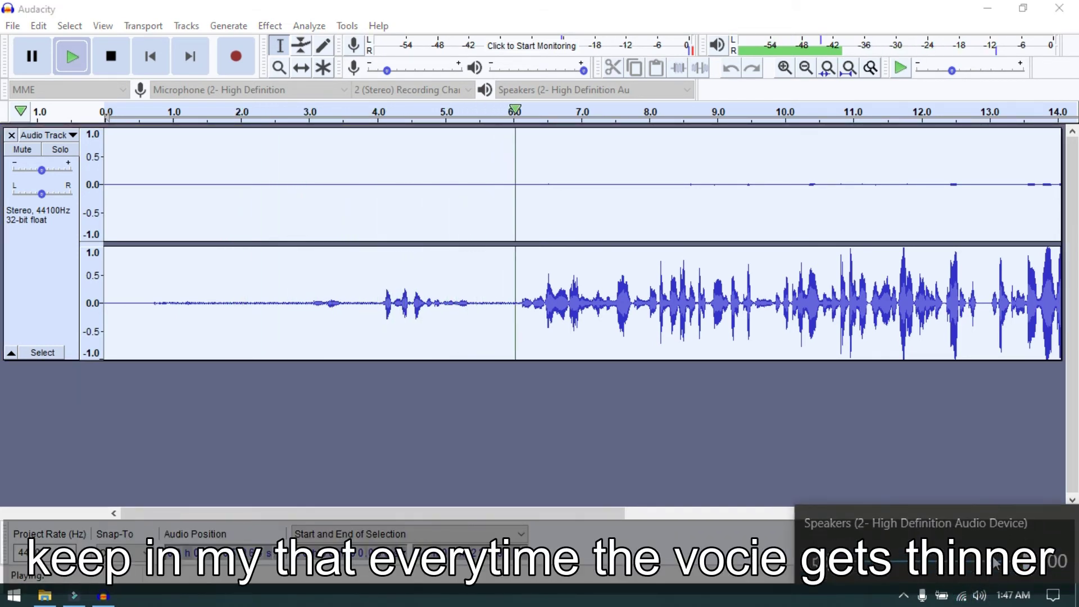
left_click_drag(466, 513, 723, 538)
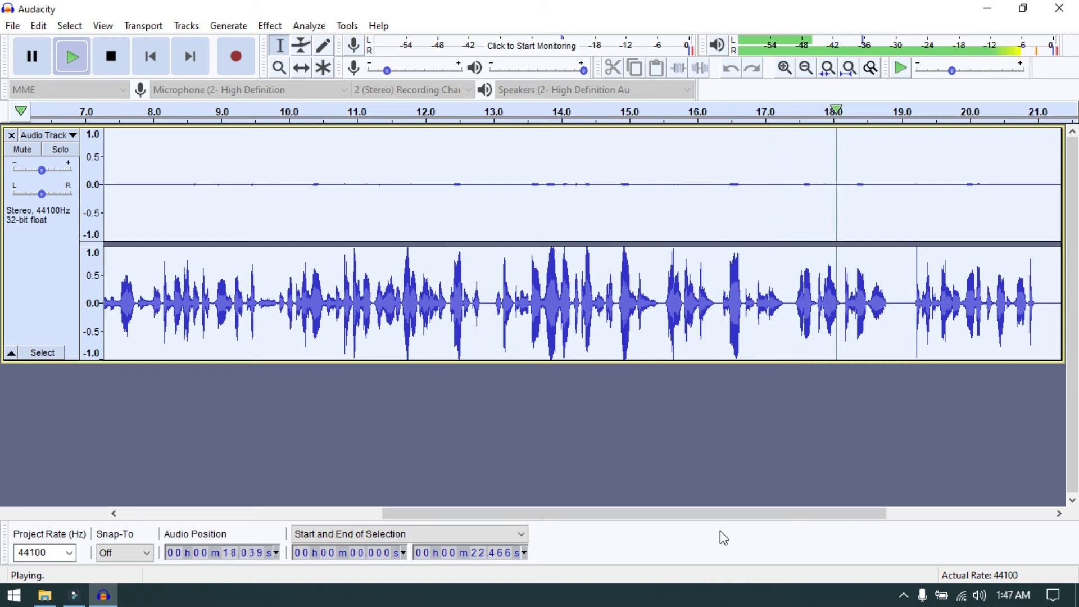
key("space")
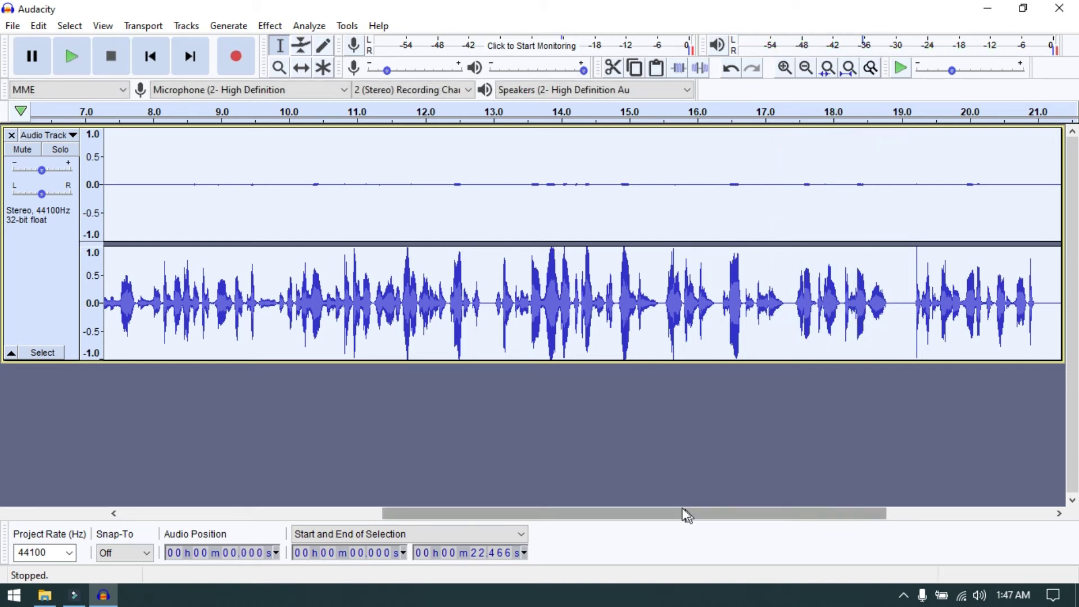
Step: Export the recording to the Desktop as an MP3 file named "audacity exam", leaving the metadata tags empty
left_click(17, 28)
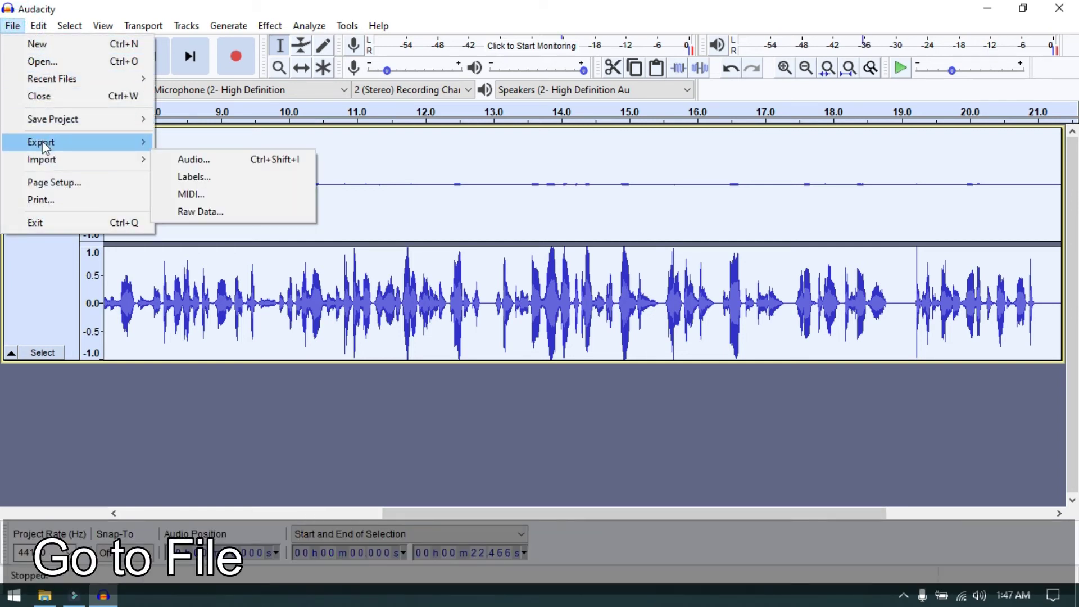
mouse_move(49, 145)
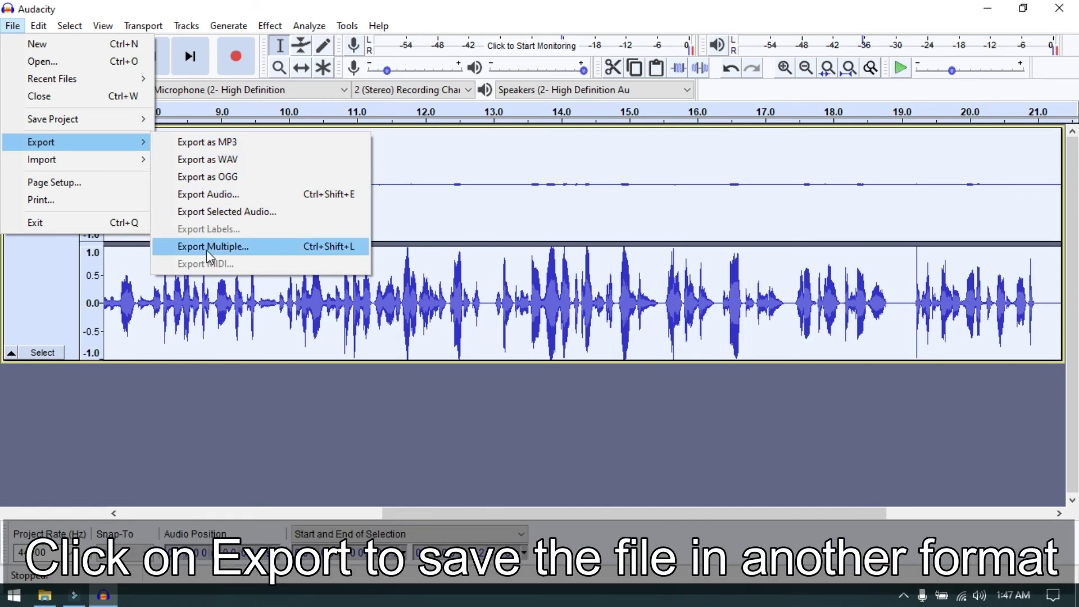
left_click(214, 143)
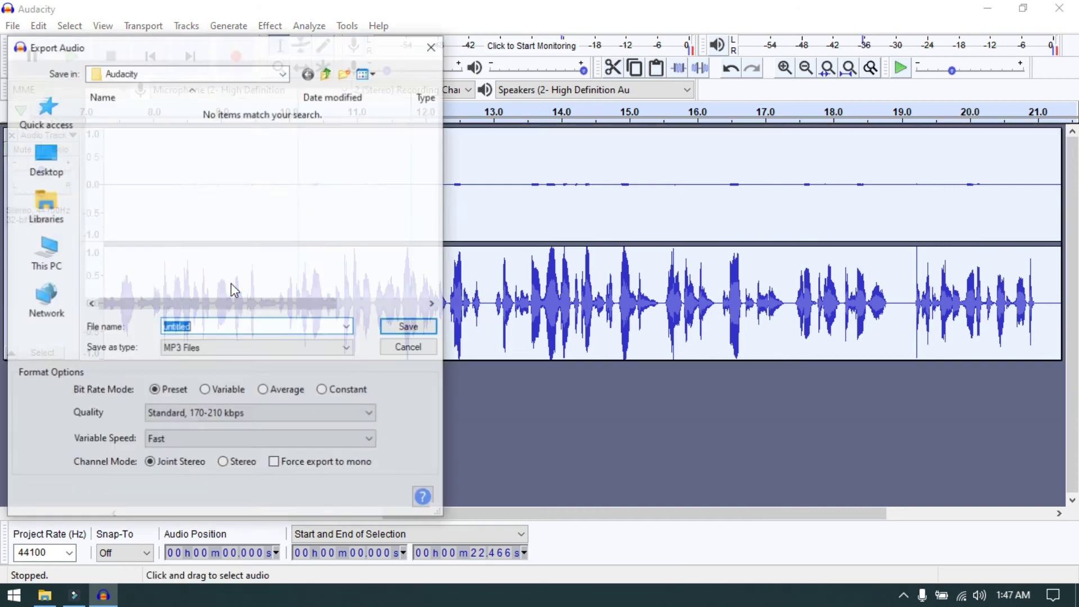
left_click(46, 159)
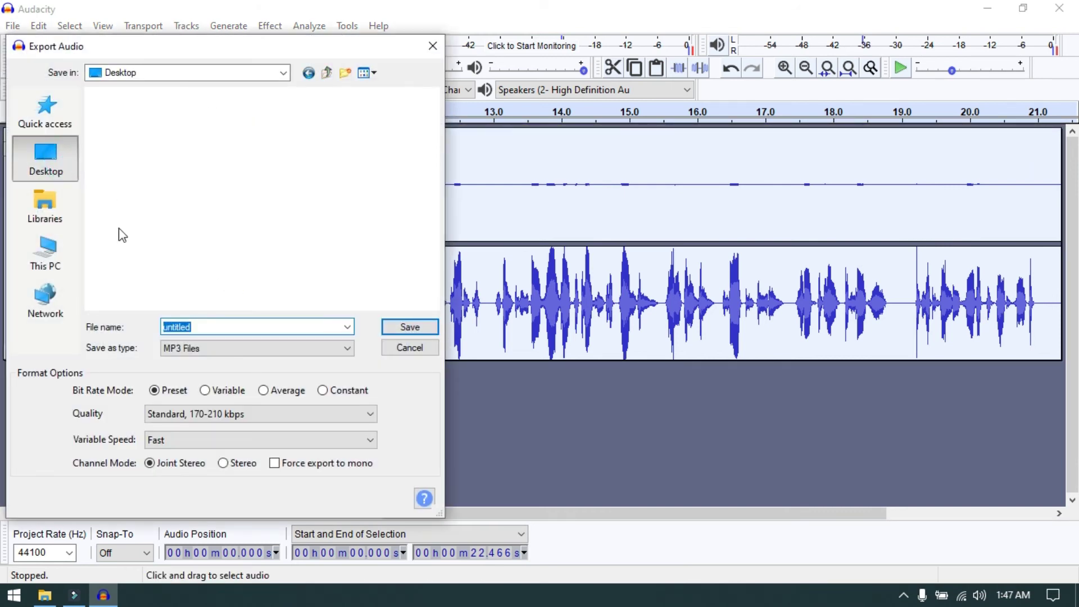
left_click(219, 326)
type("a")
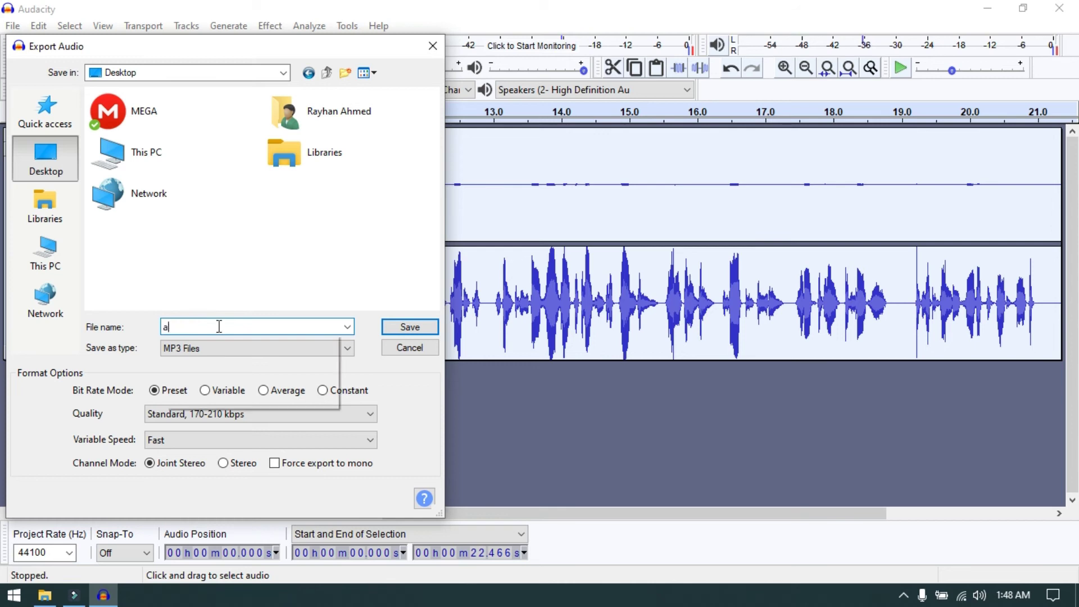
type("udacity exam")
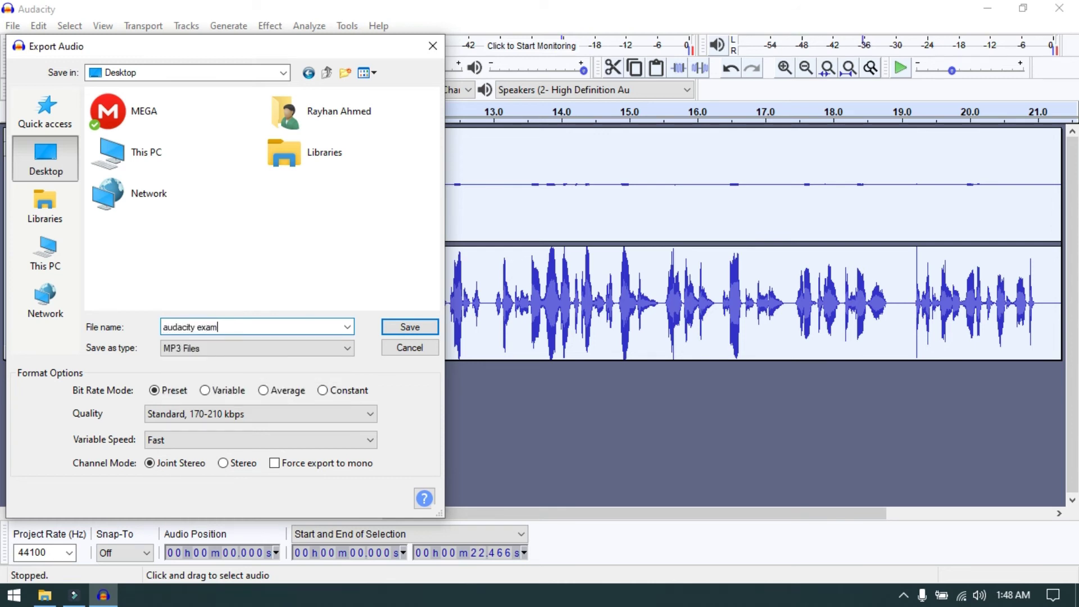
key("Return")
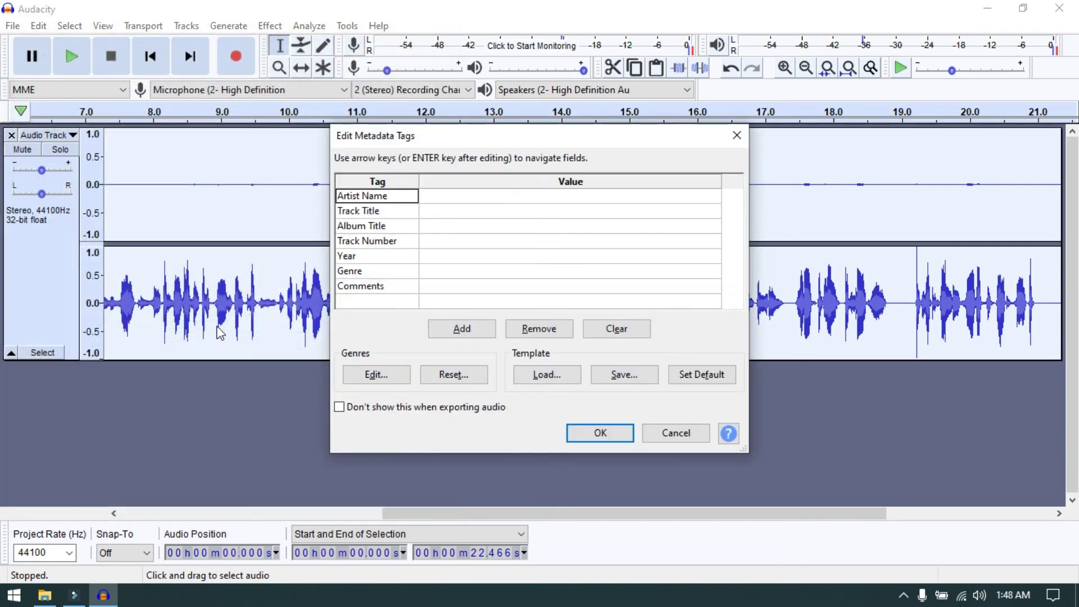
left_click(599, 433)
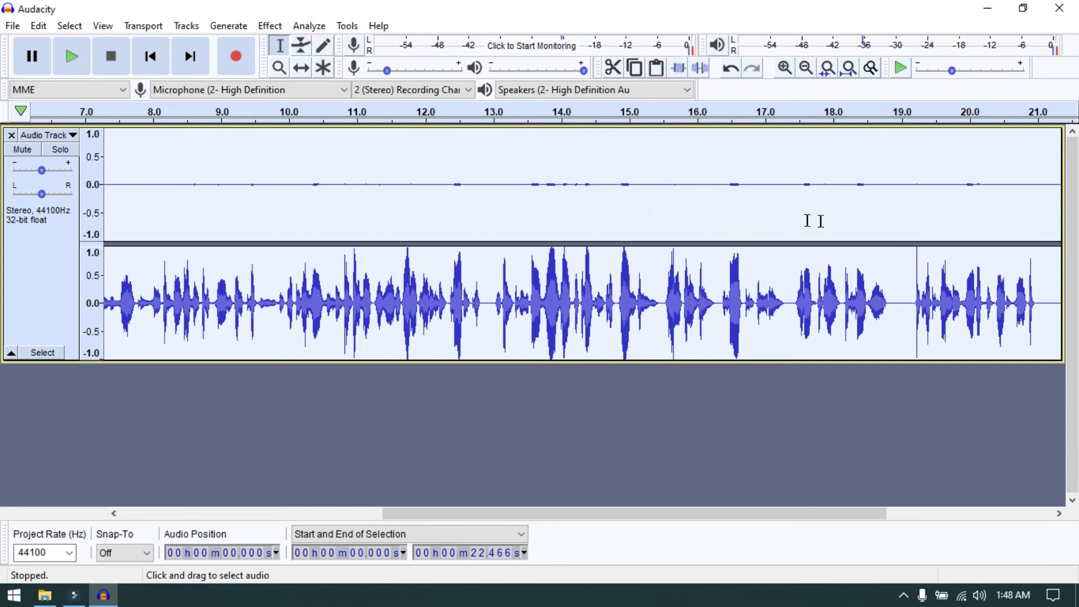
left_click(1059, 8)
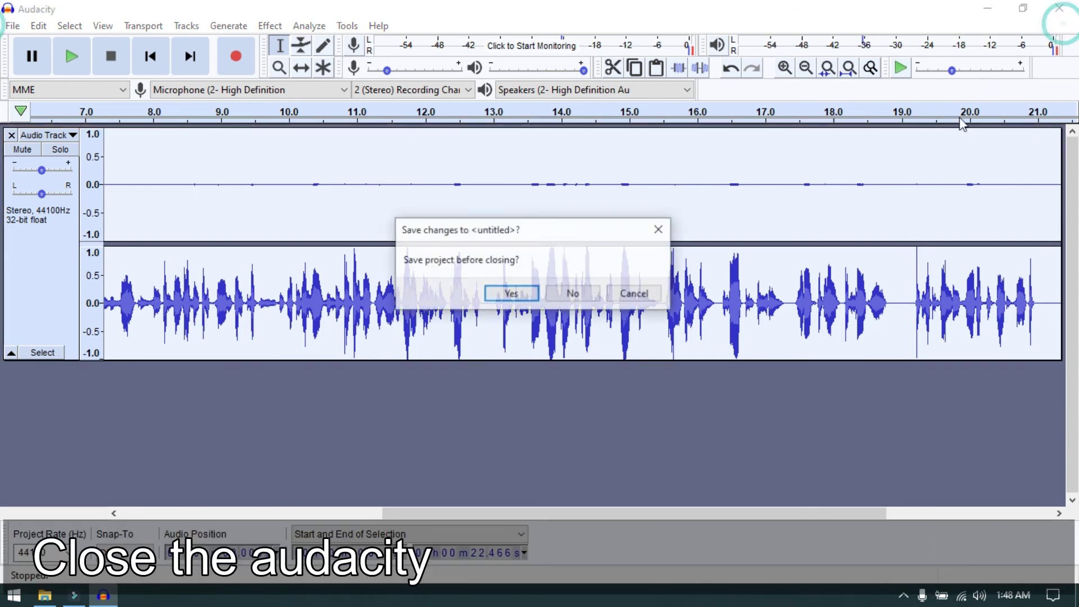
left_click(511, 294)
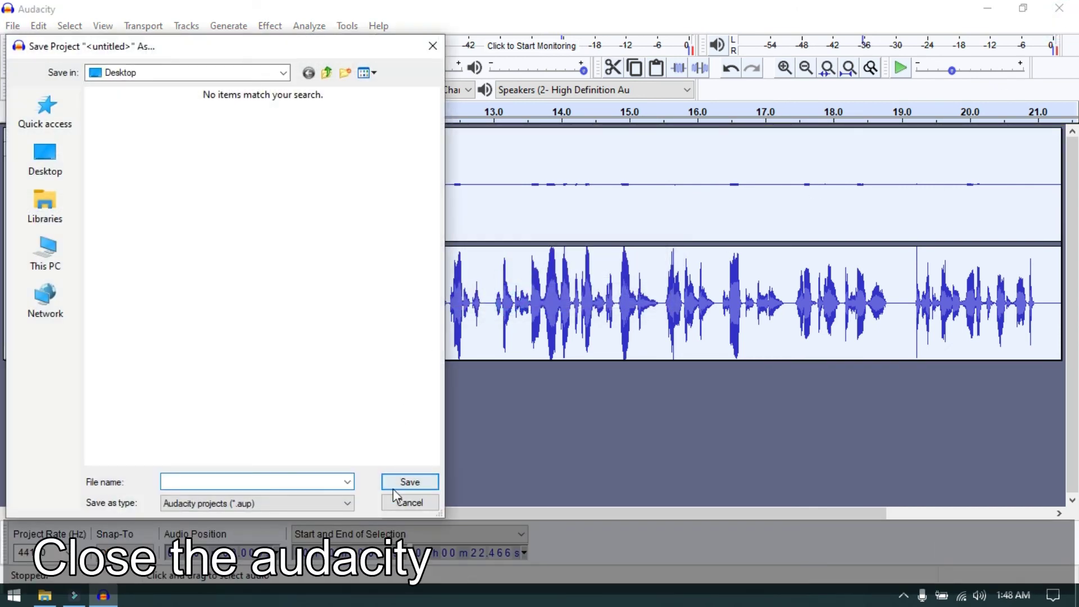
left_click(396, 503)
Step: Close Audacity without saving the project
left_click(1060, 8)
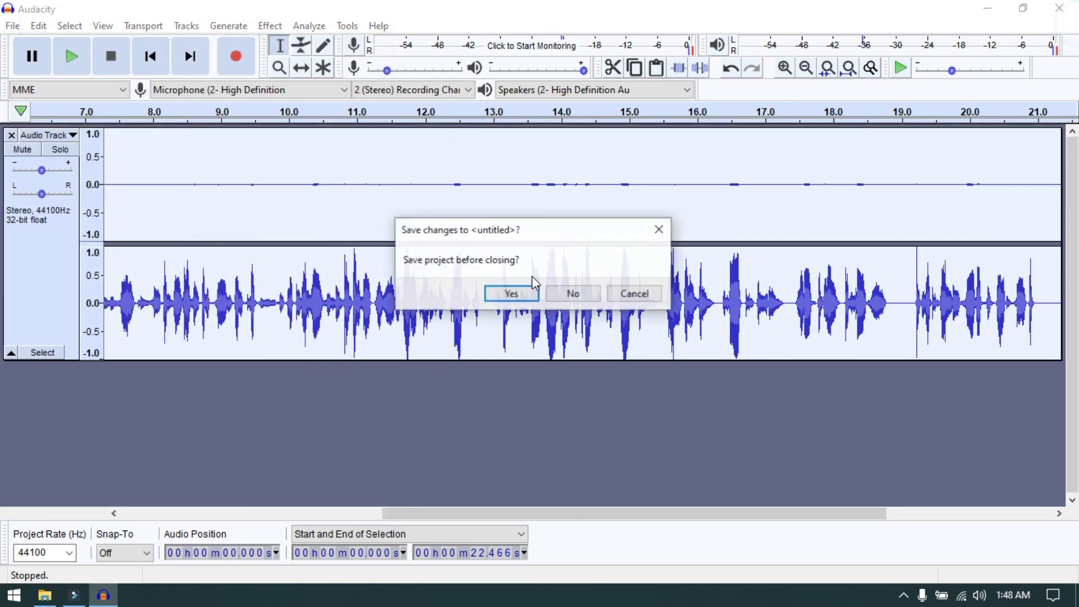
left_click(570, 296)
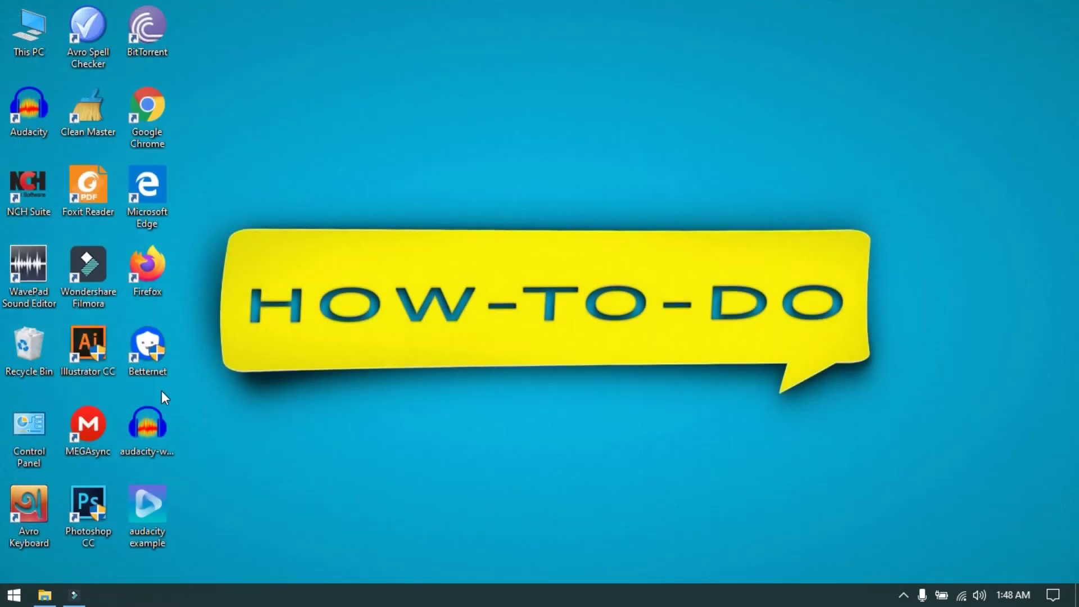
Step: Open the "audacity example" MP3 from the desktop in Any Player, making it the default for .mp3 files, and listen to the recording
left_click(148, 506)
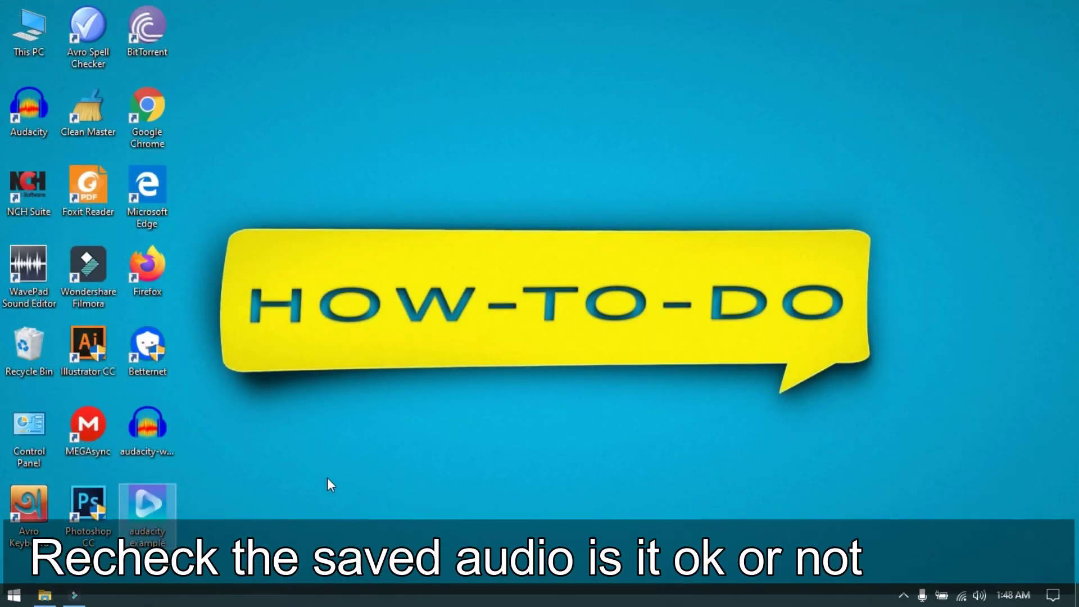
key("Return")
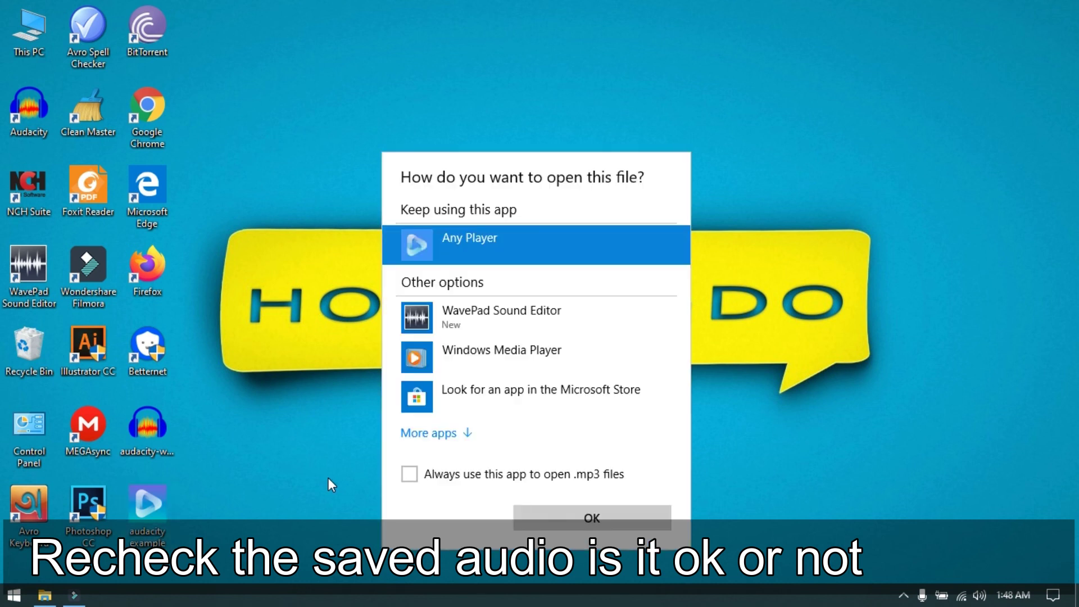
left_click(415, 475)
left_click(555, 522)
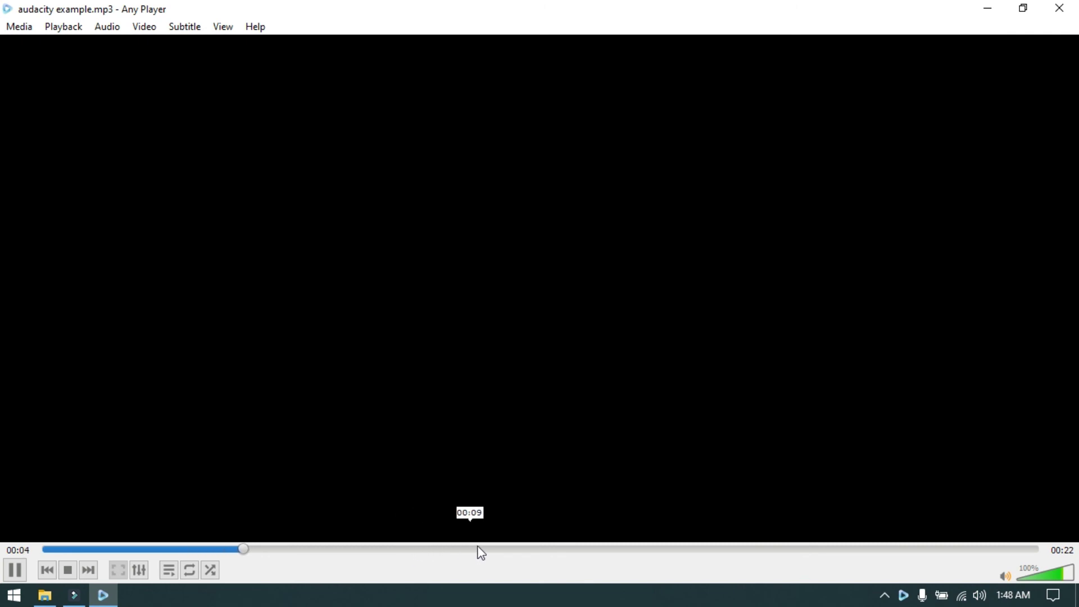
left_click(1066, 574)
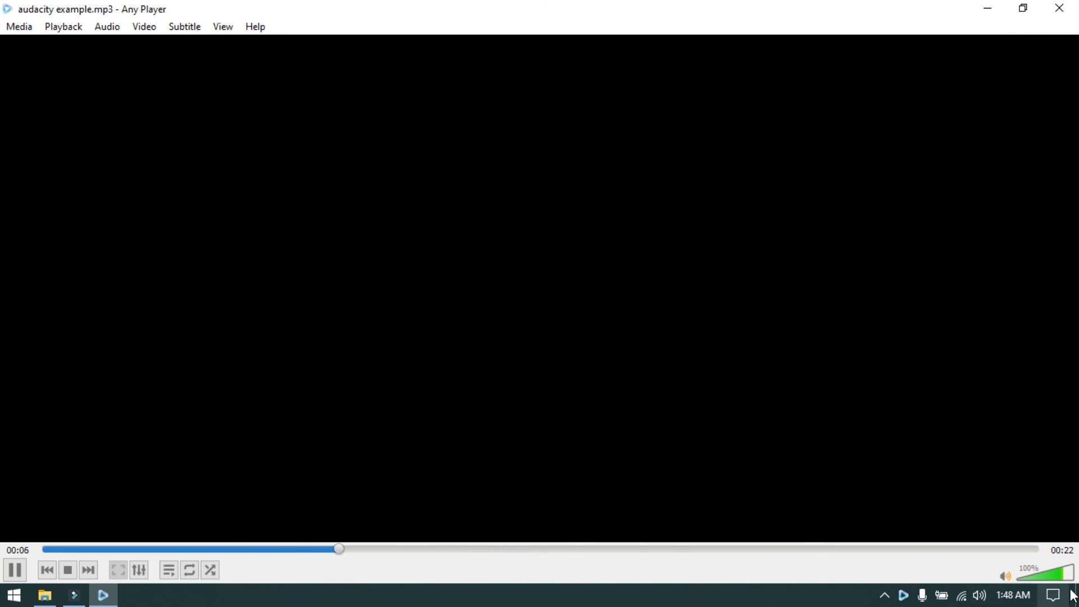